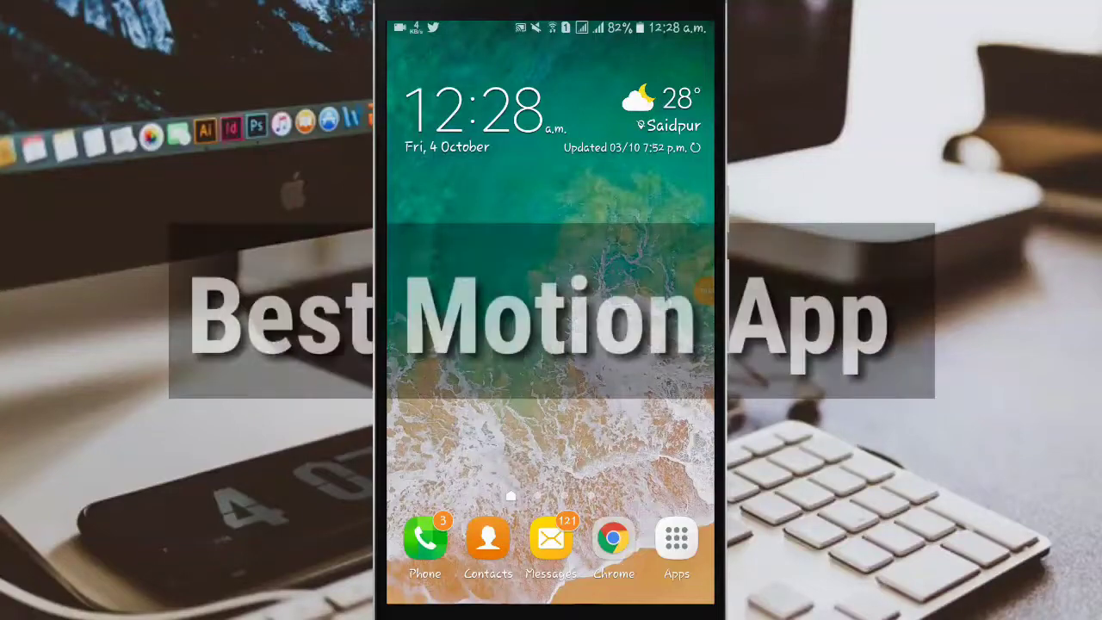
Step: Launch the Play Store from the second page of the app drawer
click(675, 540)
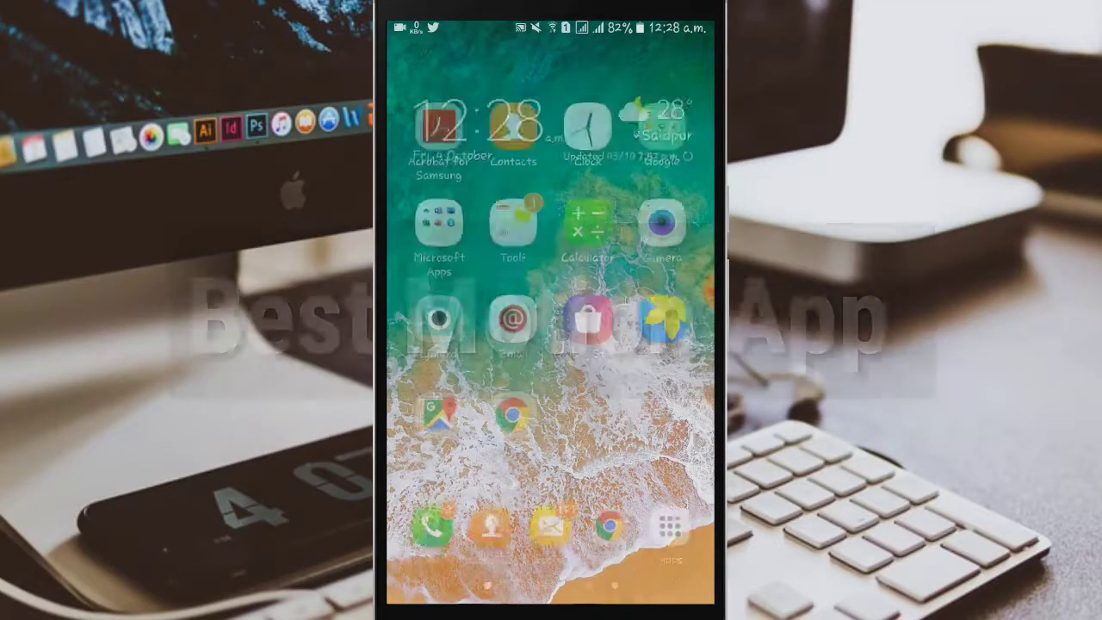
drag(653, 515, 448, 515)
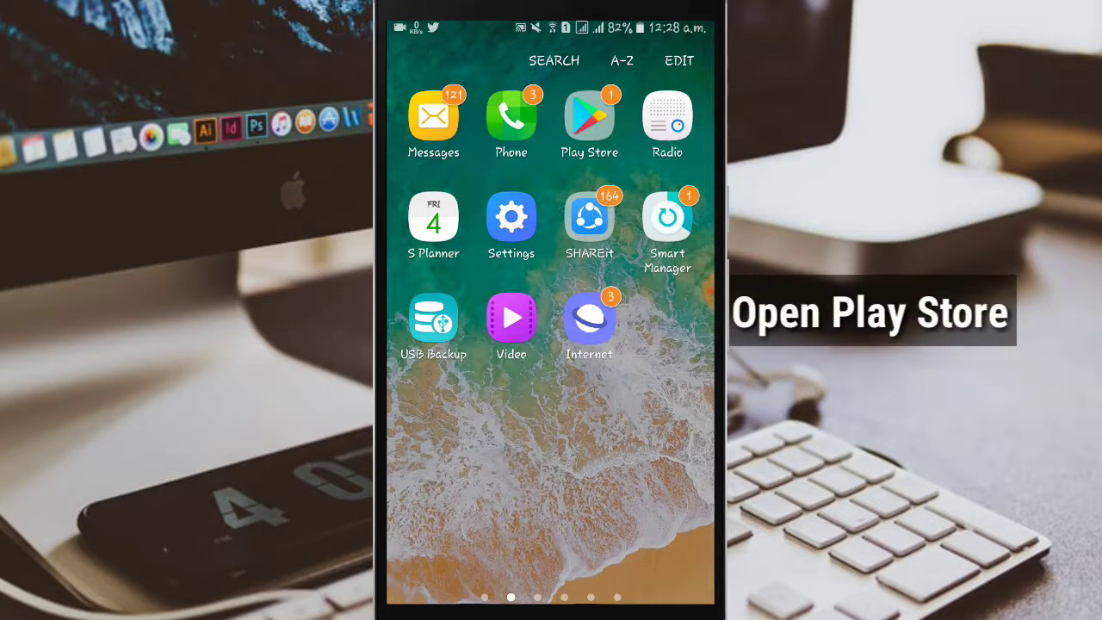
click(589, 121)
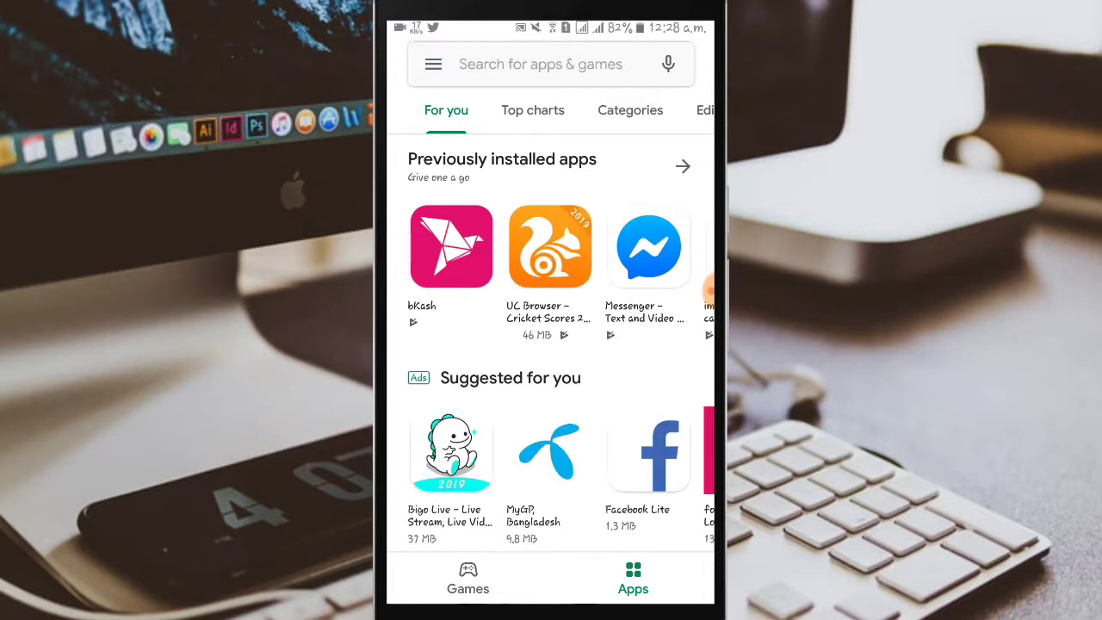
Step: Search the store for 'pixaloop' and open the PixaMotion Loop Photo Animator page
click(541, 63)
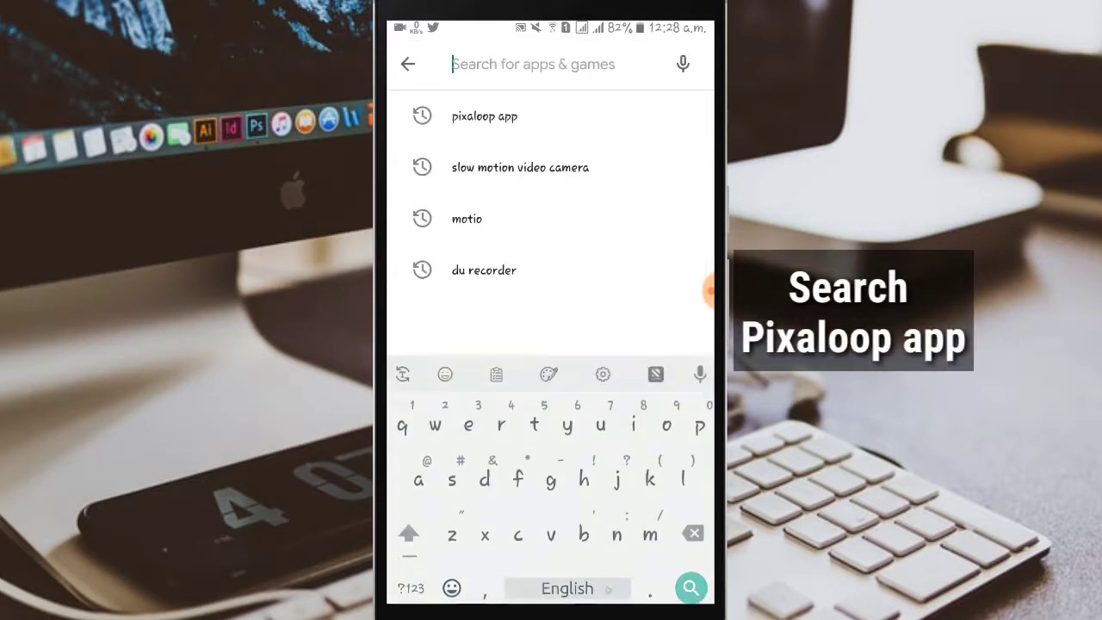
text(pi)
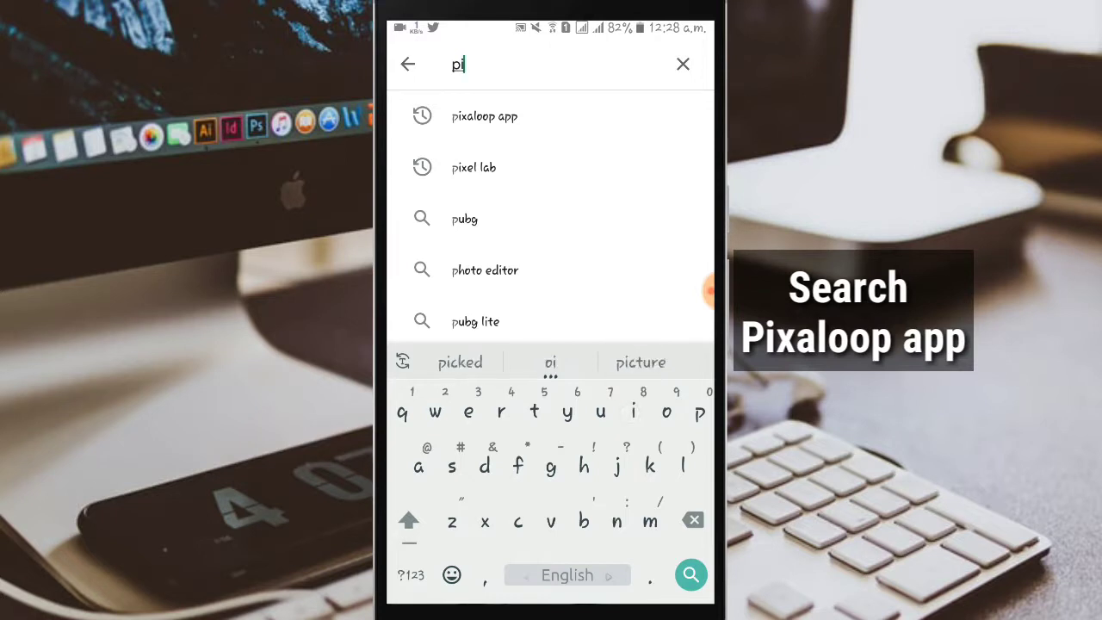
text(x)
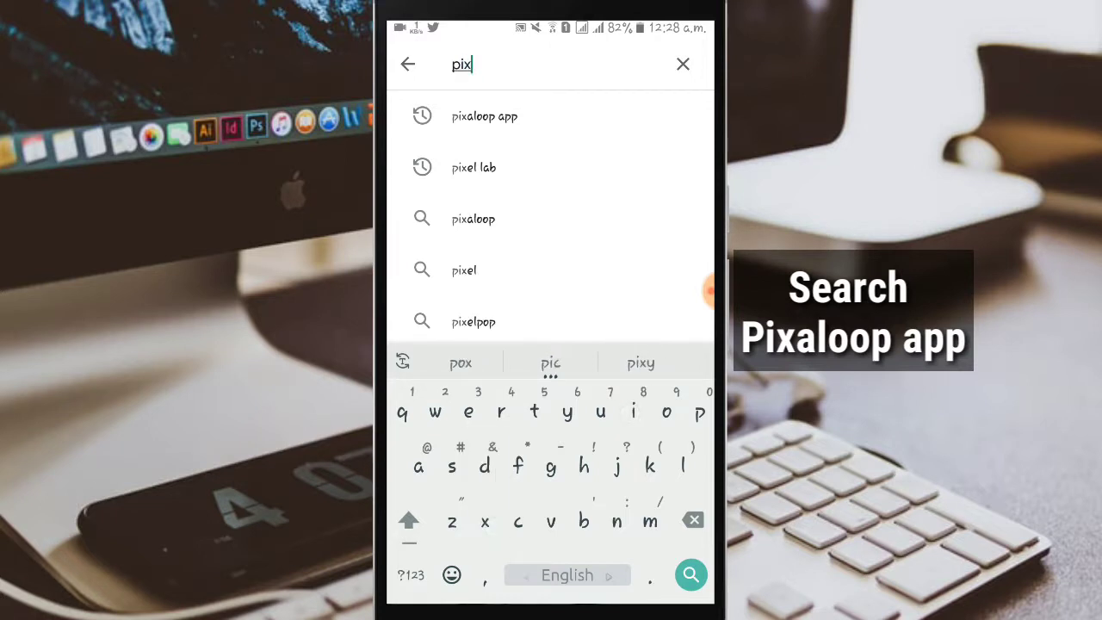
text(aloo)
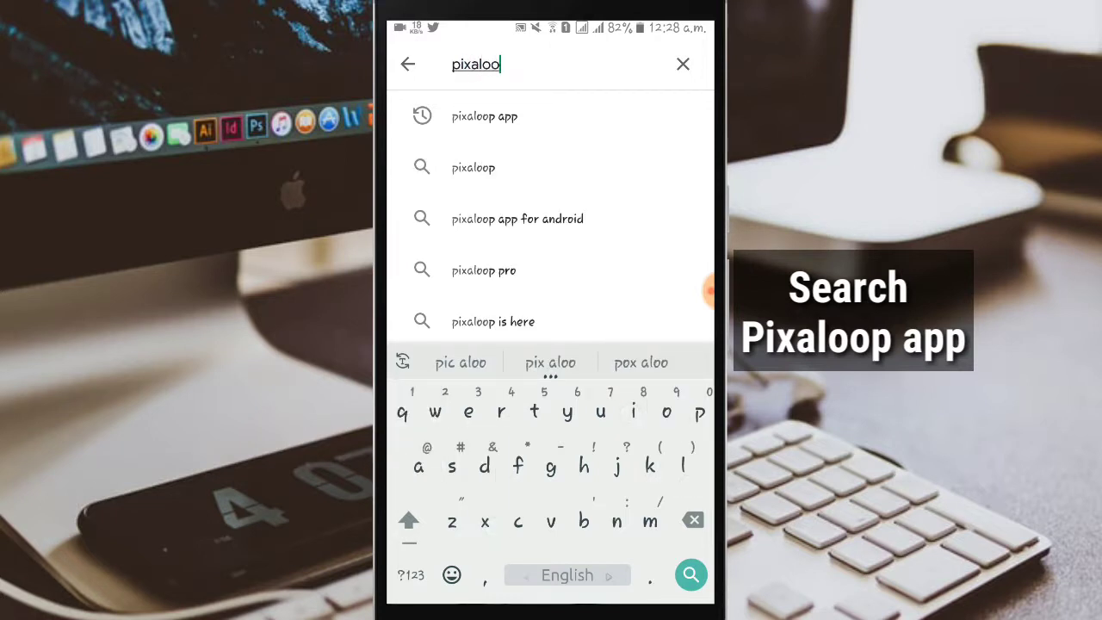
text(p)
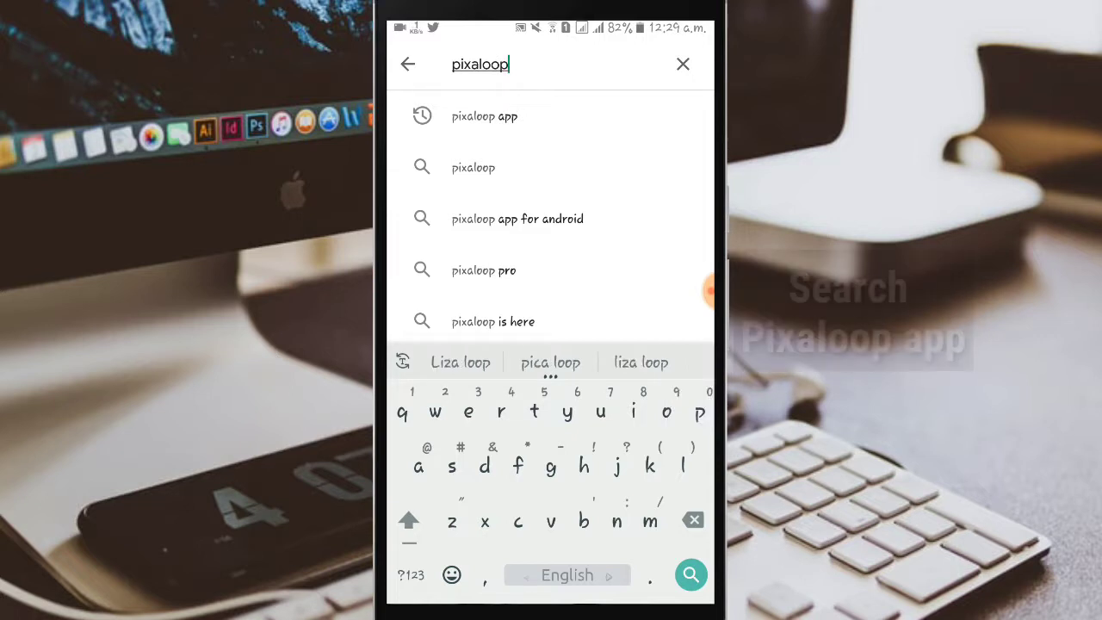
click(691, 576)
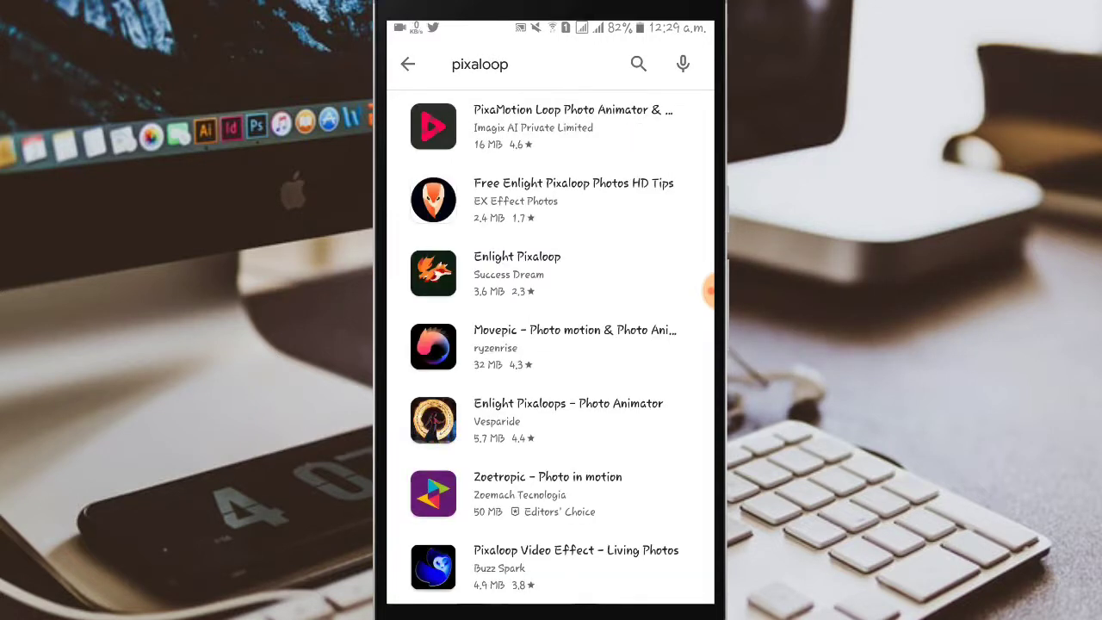
click(551, 126)
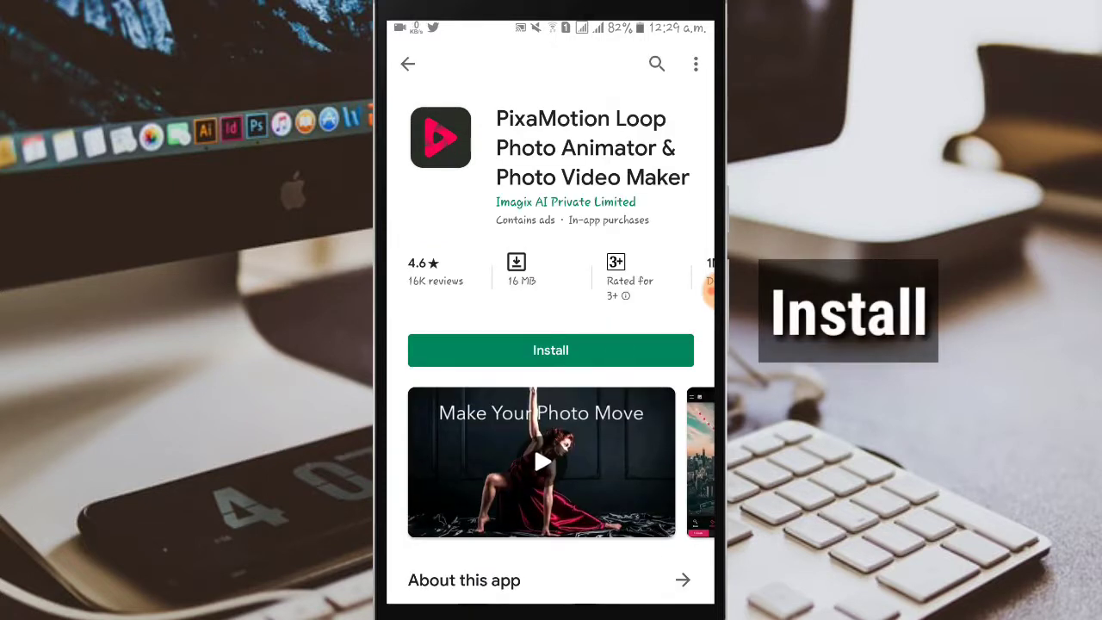
Step: Install PixaMotion Loop Photo Animator & Photo Video Maker and wait for it to finish
click(622, 353)
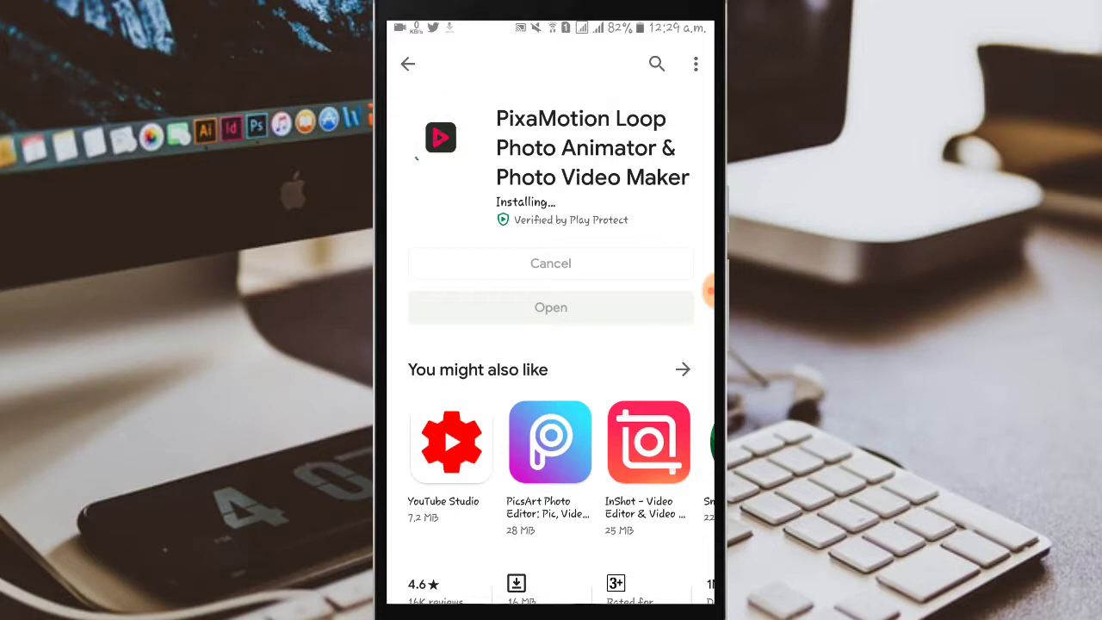
click(708, 291)
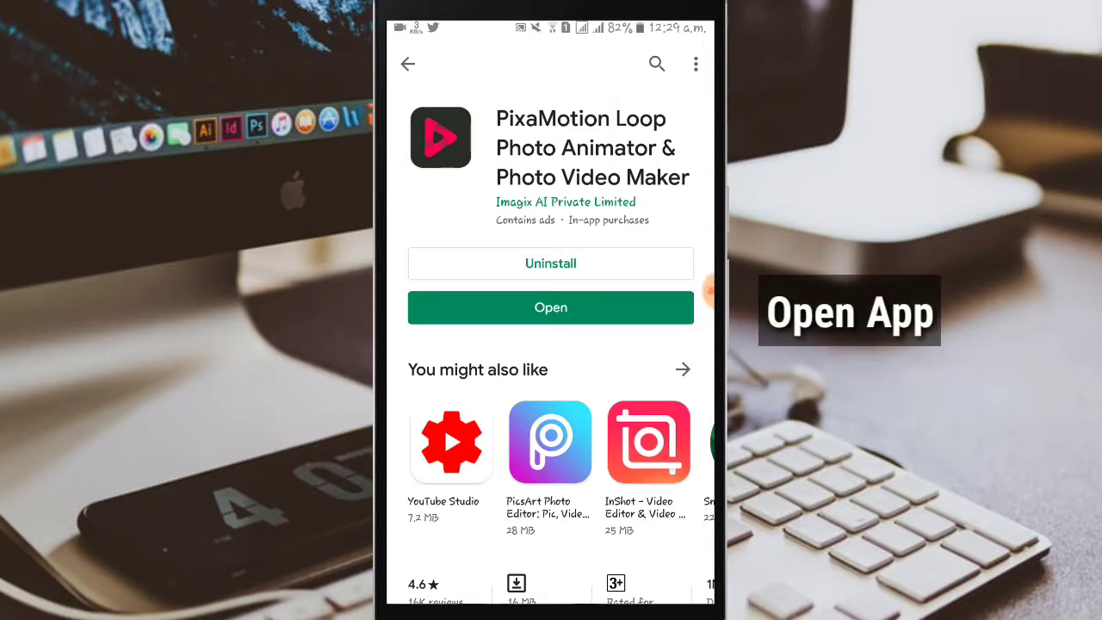
click(709, 293)
click(696, 290)
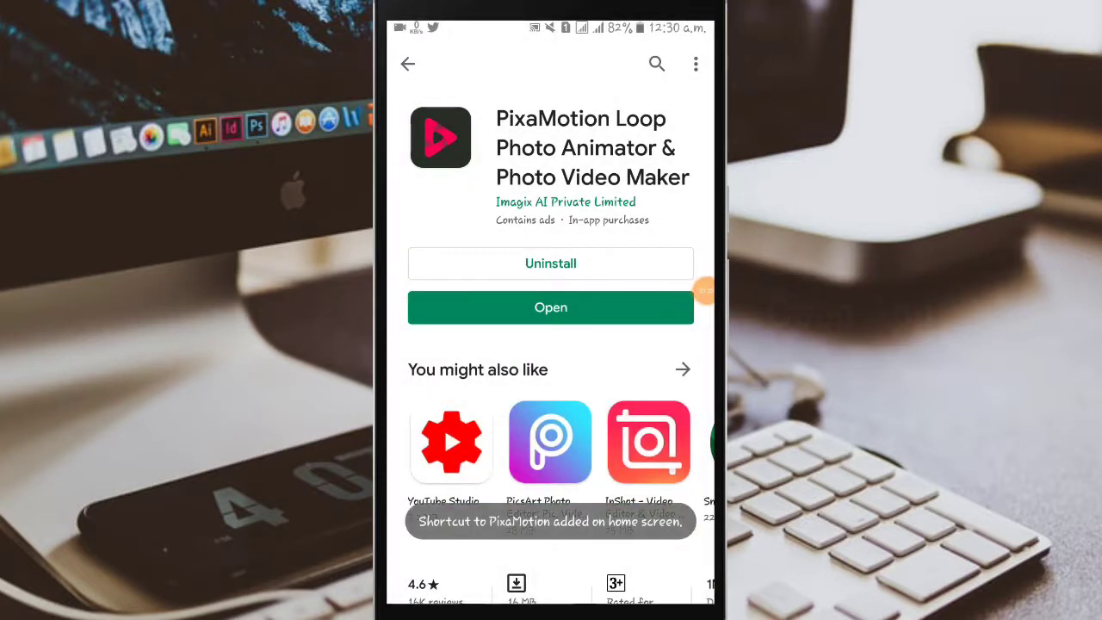
Step: Launch PixaMotion and go through the intro slides to Start
click(552, 307)
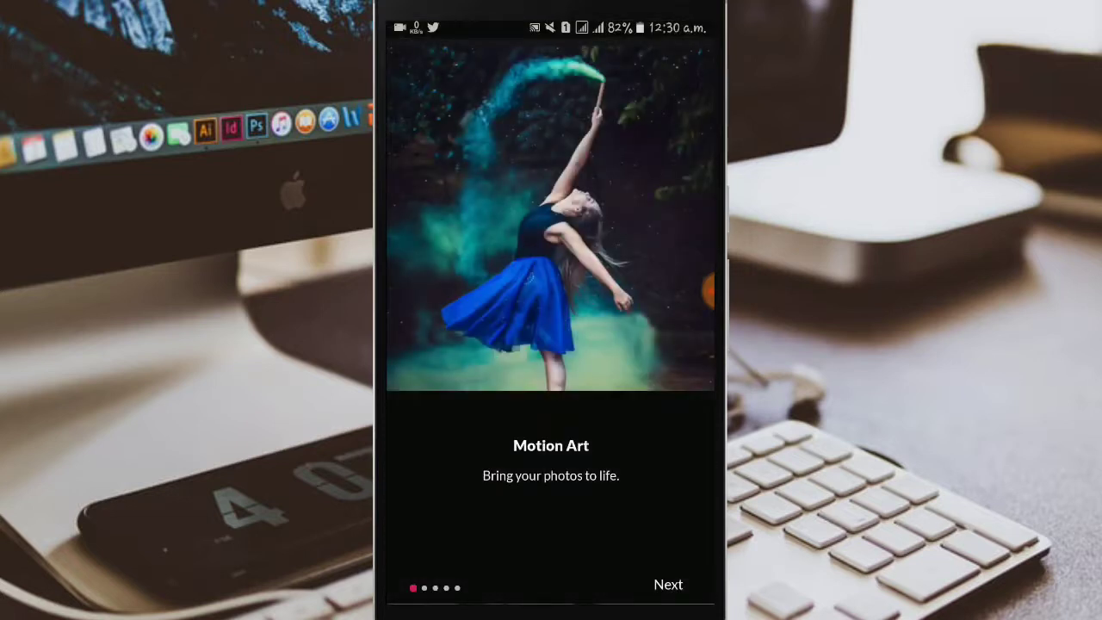
click(668, 584)
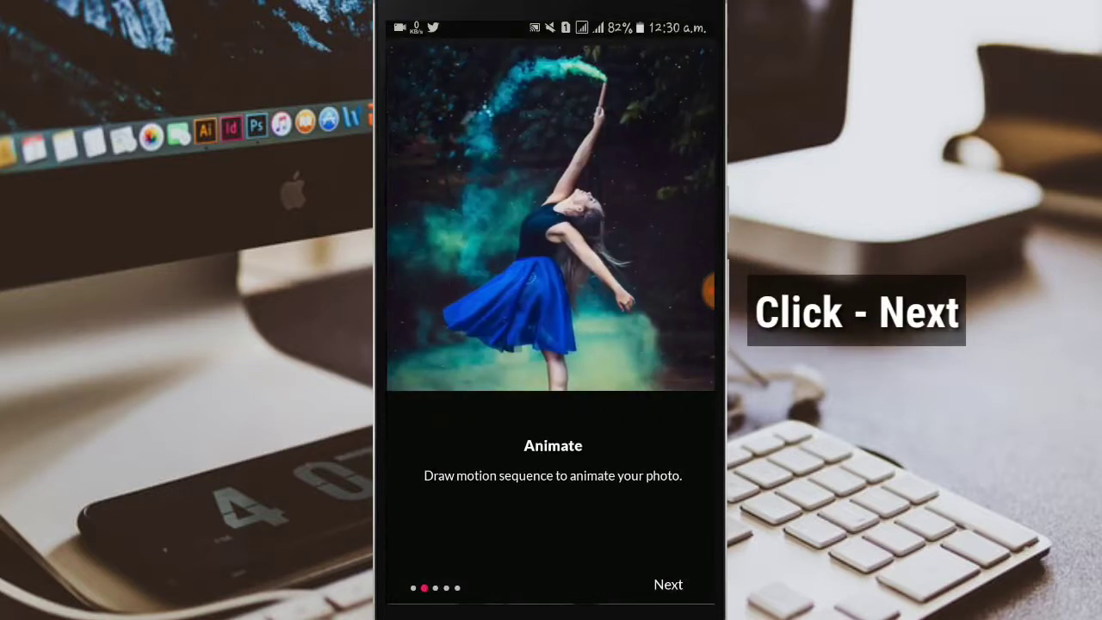
click(668, 585)
click(668, 585)
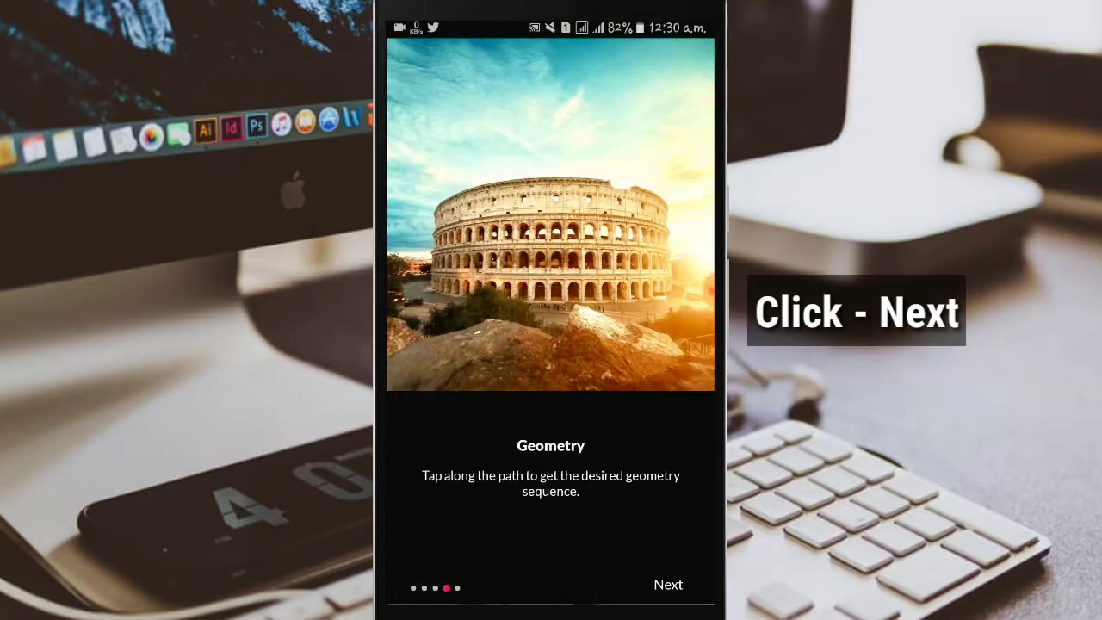
click(674, 483)
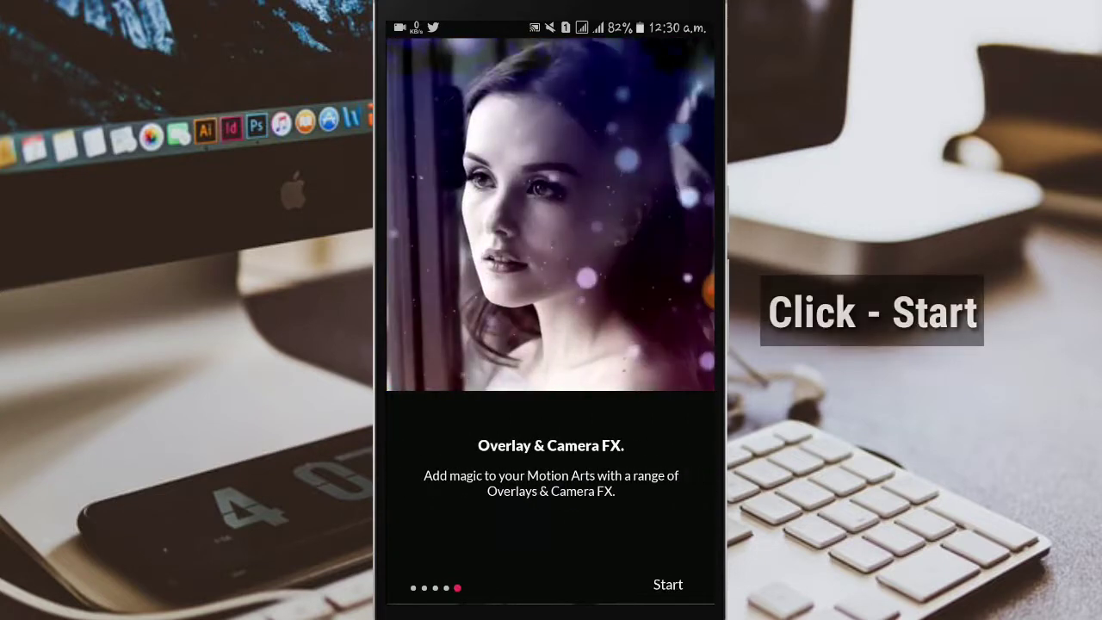
click(668, 585)
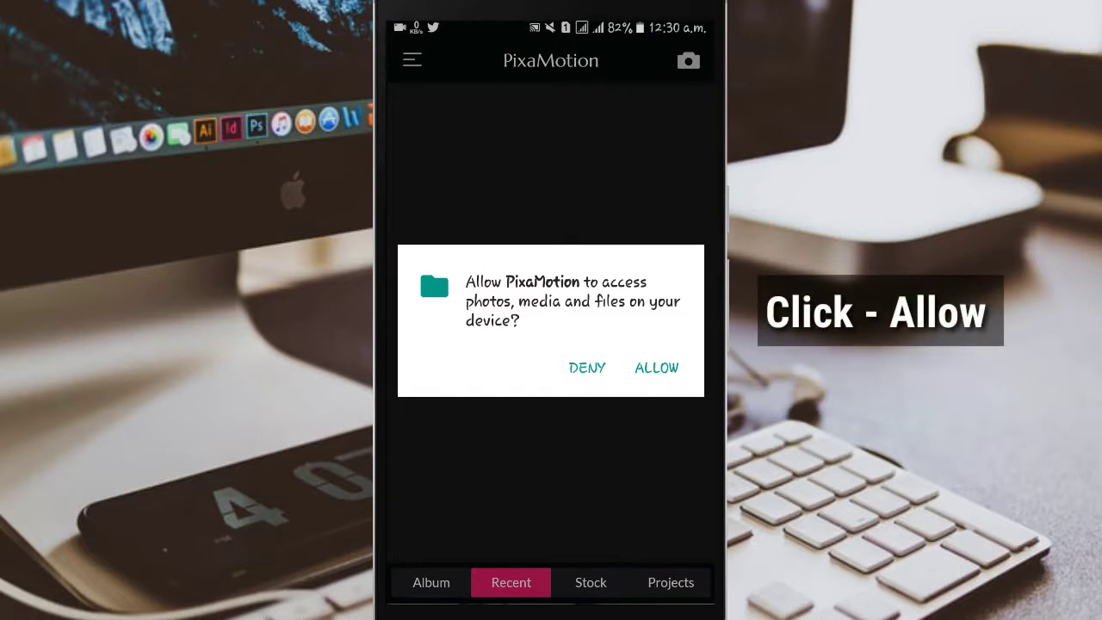
Step: Allow photo access and pick the cloudy-sky statue photo from the Recent grid
click(657, 367)
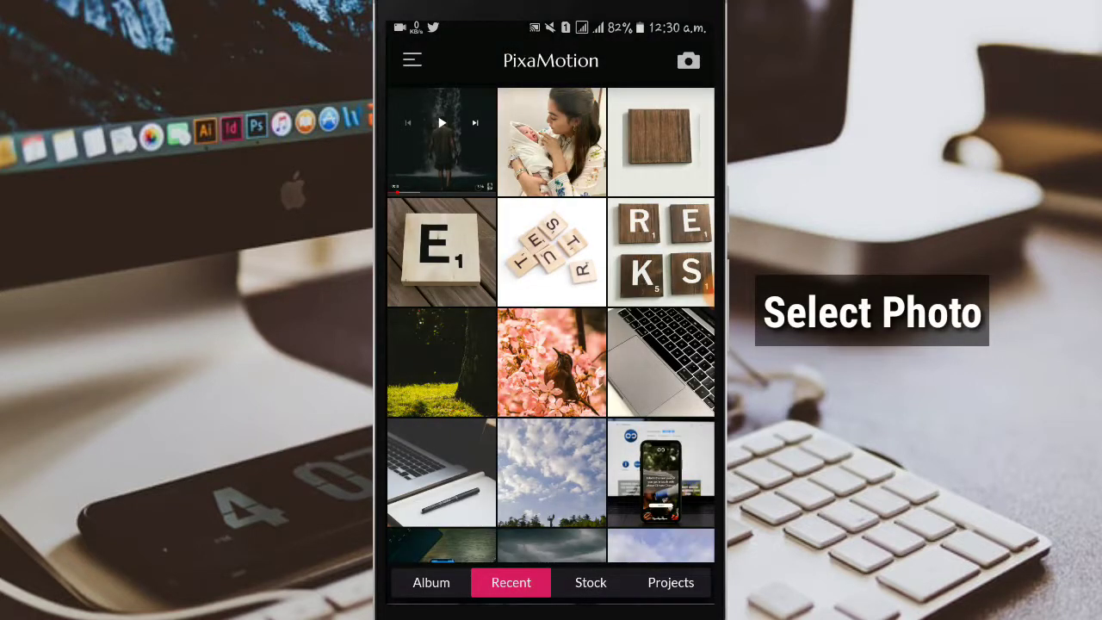
click(562, 483)
scroll(560, 483, down, 5)
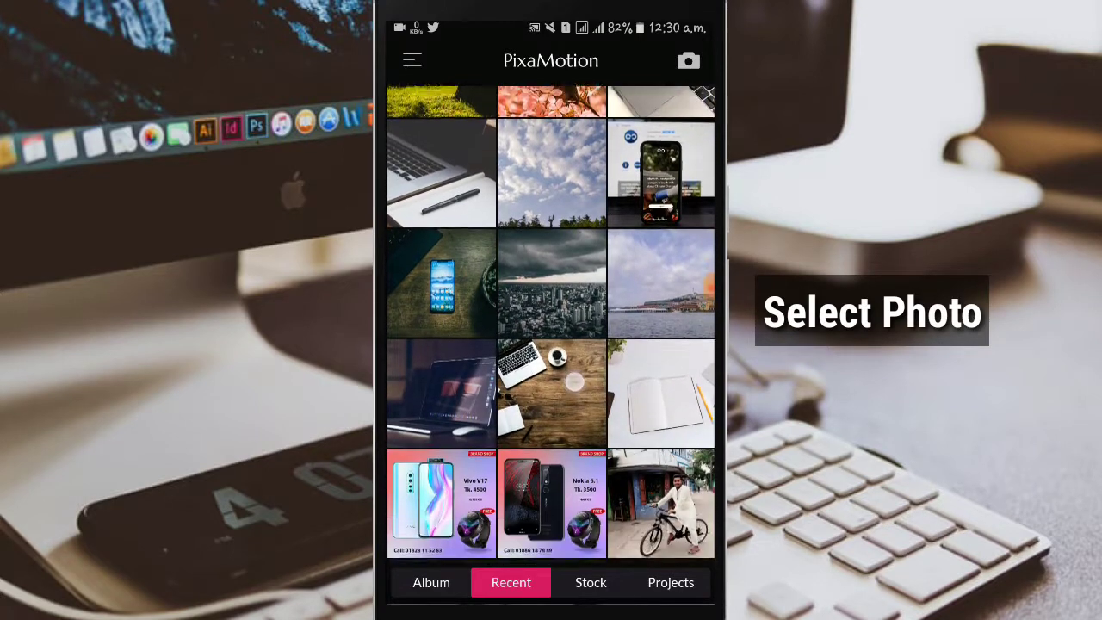
click(579, 360)
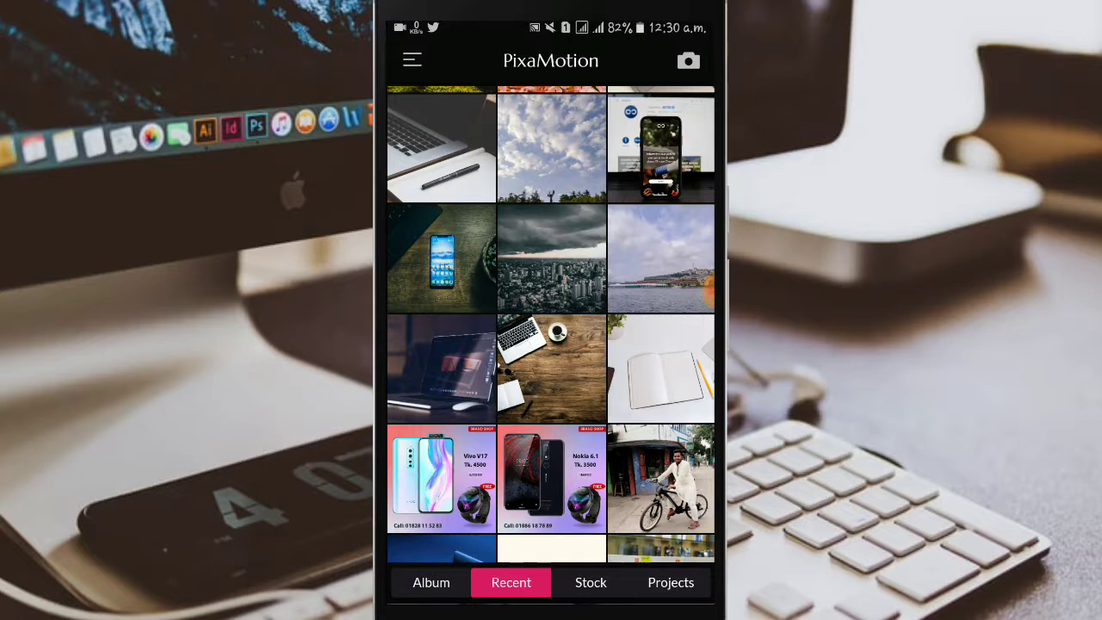
drag(587, 399, 586, 373)
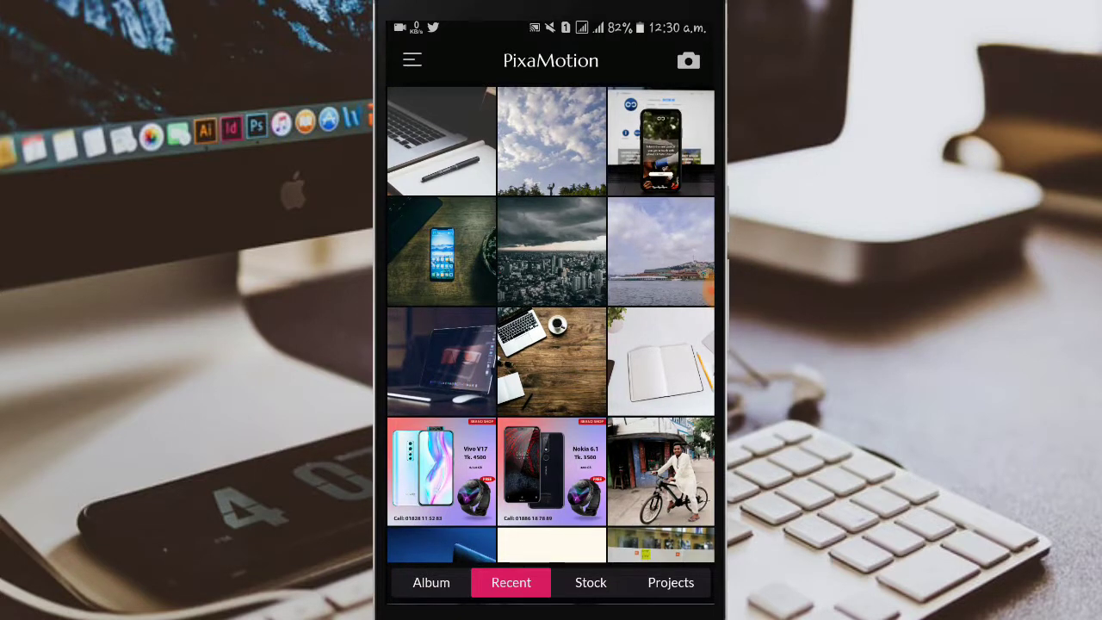
click(561, 153)
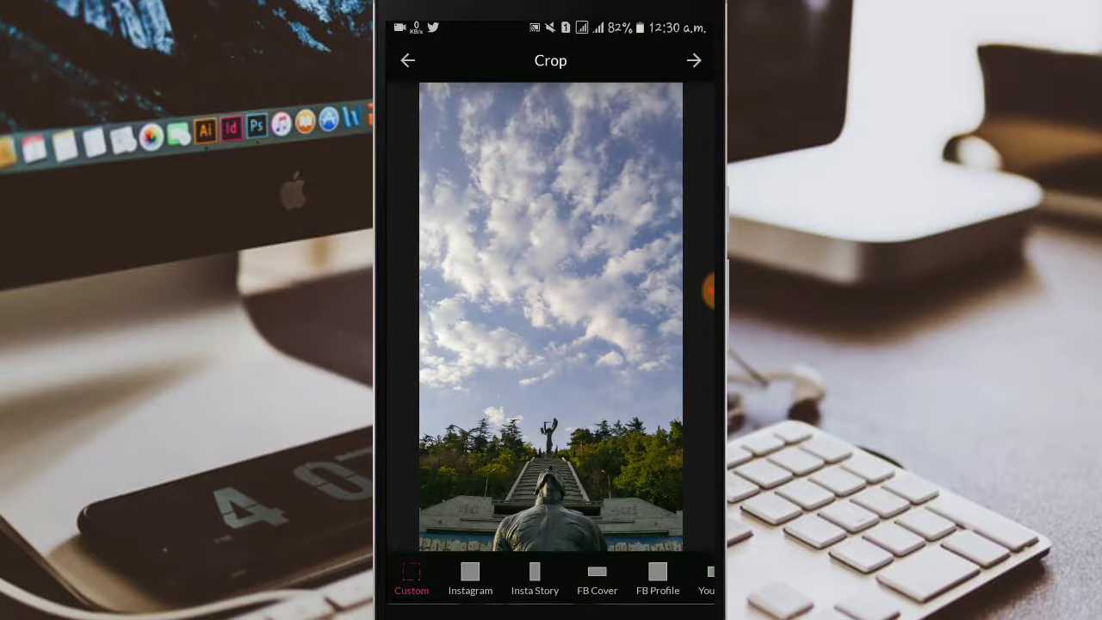
Step: Swipe through the tutorial cards and close the Tutorials overlay
drag(590, 579, 503, 581)
mouse_move(626, 583)
mouse_down()
mouse_move(492, 570)
mouse_move(663, 564)
mouse_up()
click(693, 52)
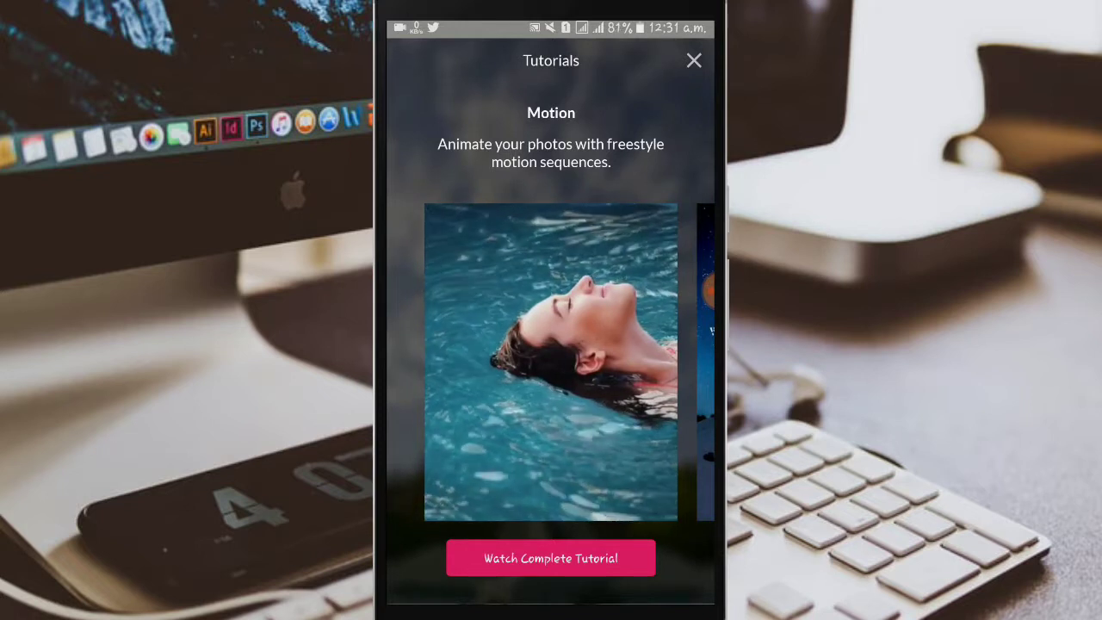
click(694, 61)
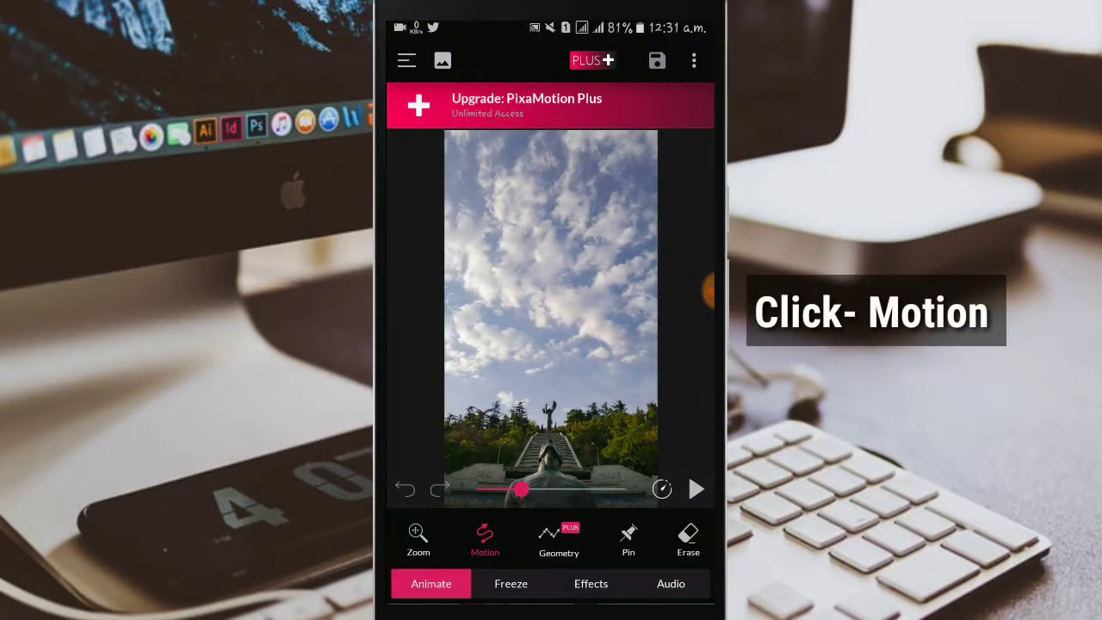
Step: Draw a zigzag sky motion path, erase it, redraw an arc, and preview
click(484, 538)
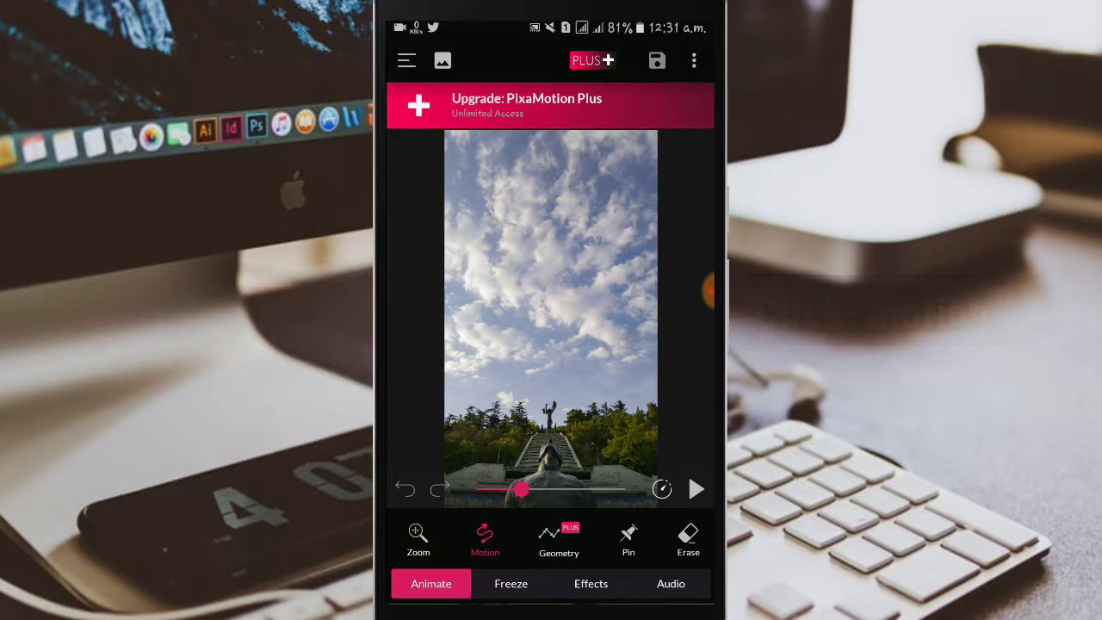
mouse_move(630, 228)
mouse_down()
mouse_move(596, 187)
mouse_move(485, 220)
mouse_move(451, 168)
mouse_up()
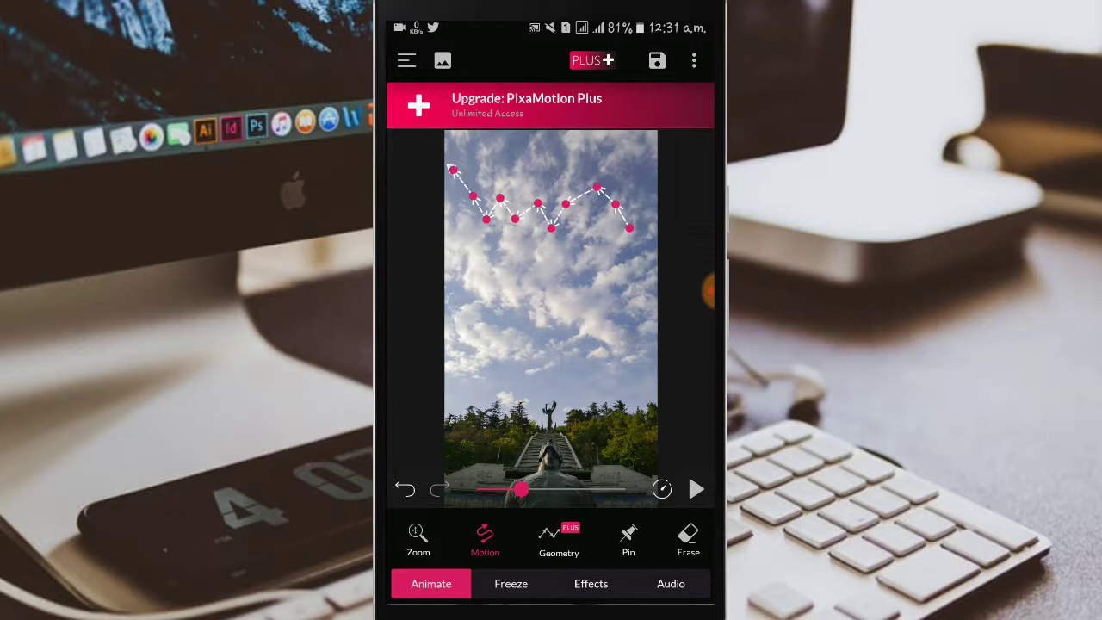
click(688, 541)
drag(449, 169, 629, 210)
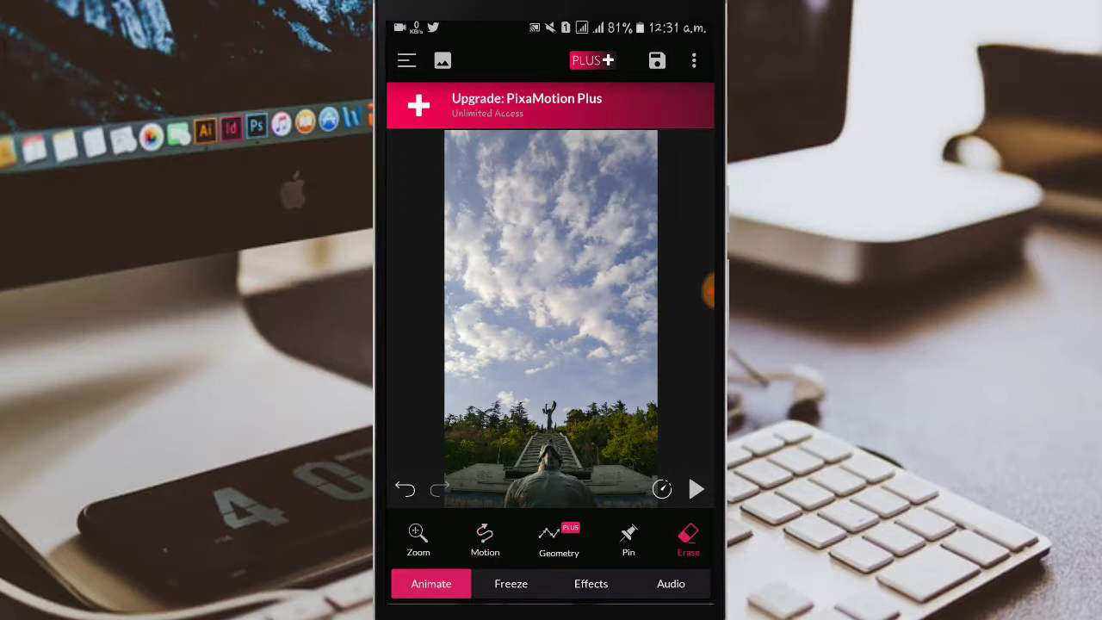
click(485, 538)
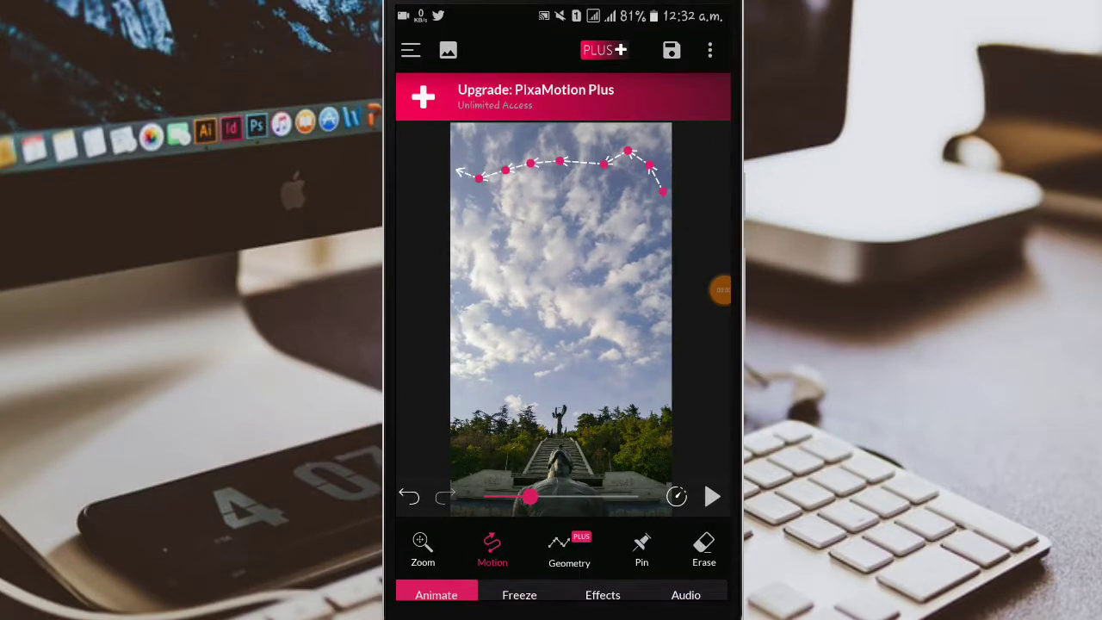
click(712, 496)
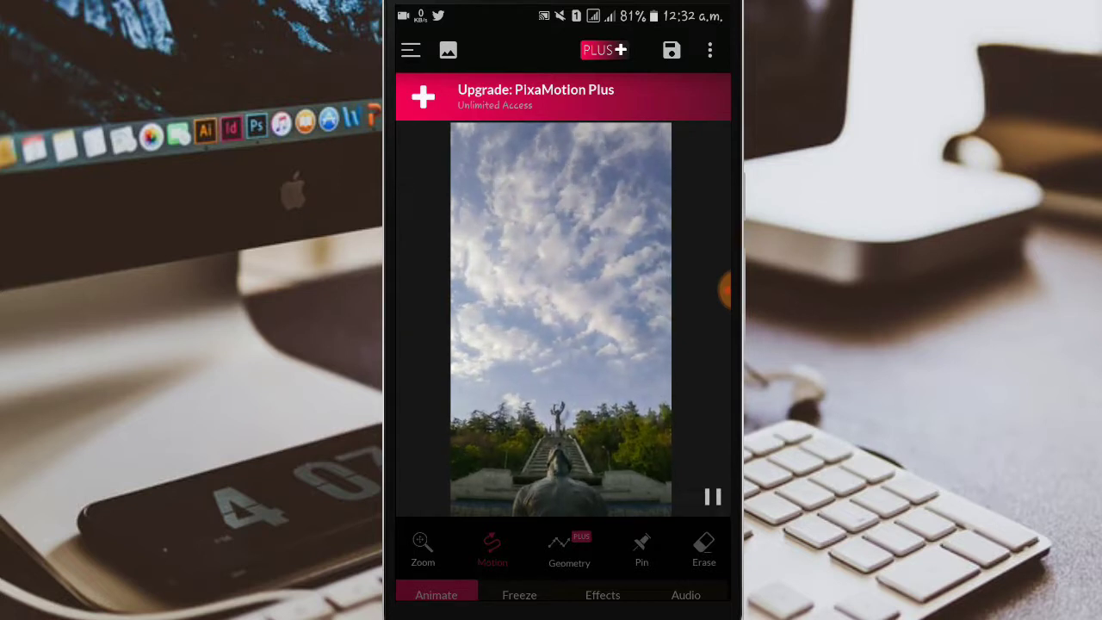
Step: Erase the arc arrows, draw a straight leftward line along the top sky, and preview
click(712, 497)
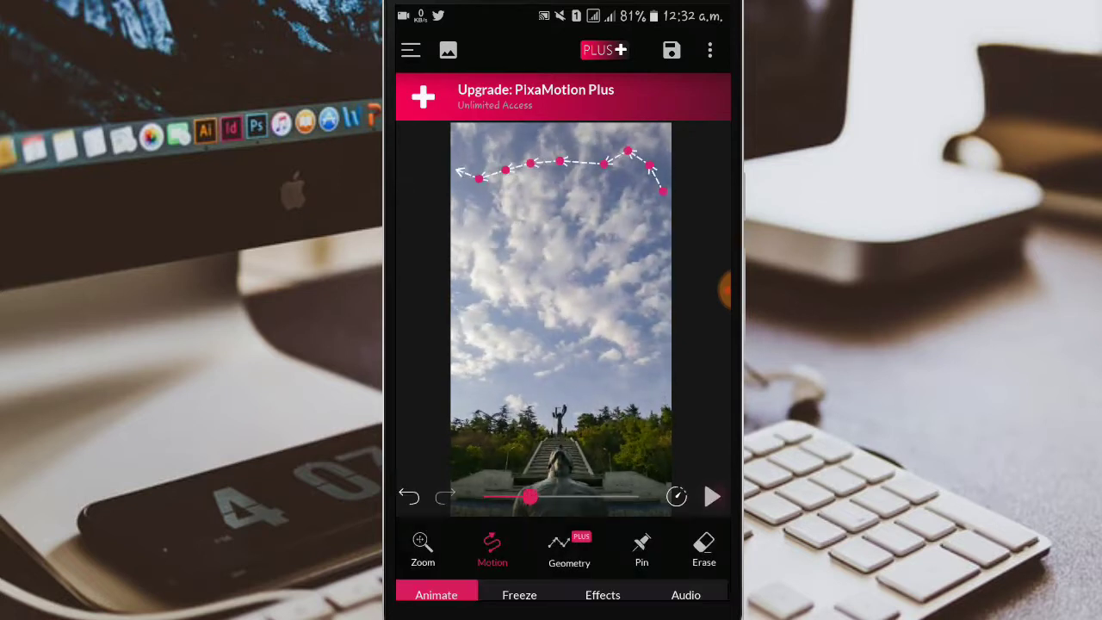
drag(569, 543, 565, 542)
click(703, 543)
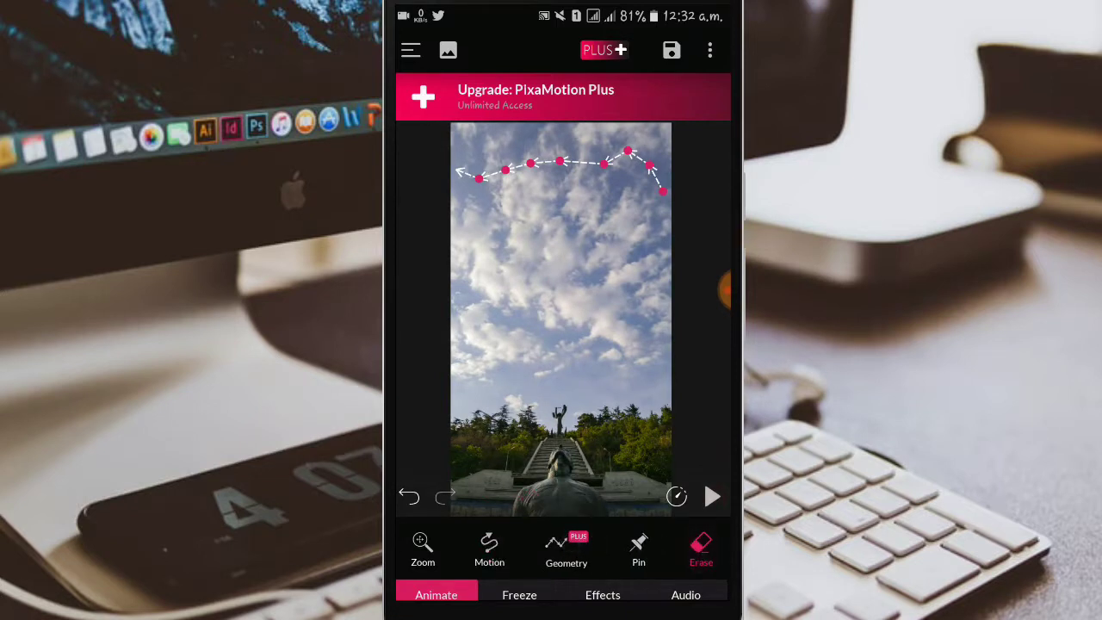
drag(662, 201, 614, 156)
drag(509, 174, 433, 175)
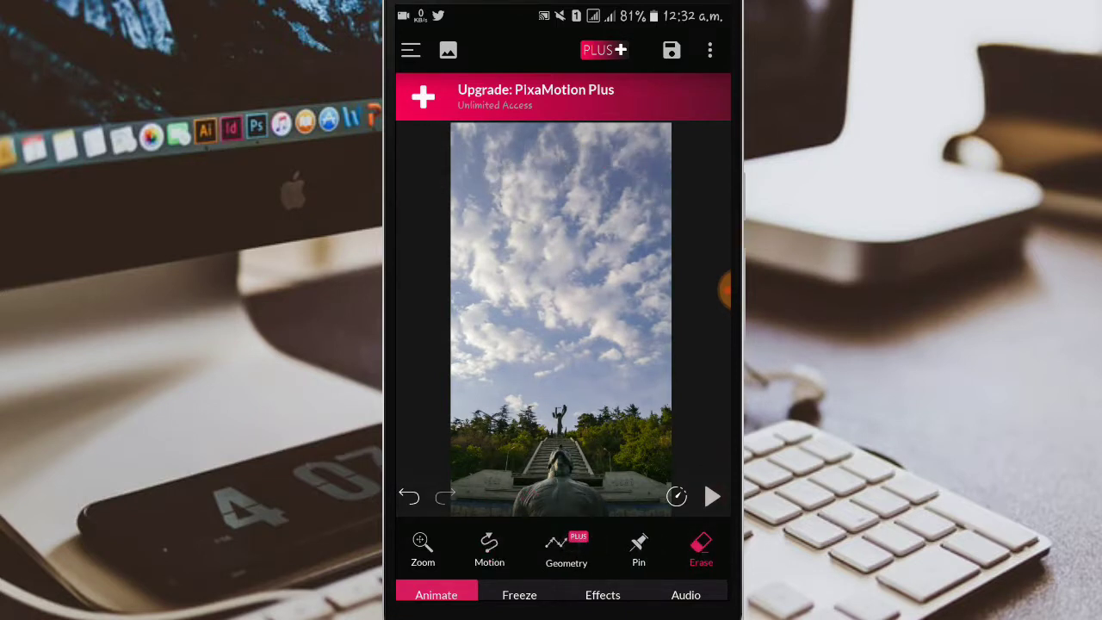
click(489, 542)
drag(647, 131, 456, 142)
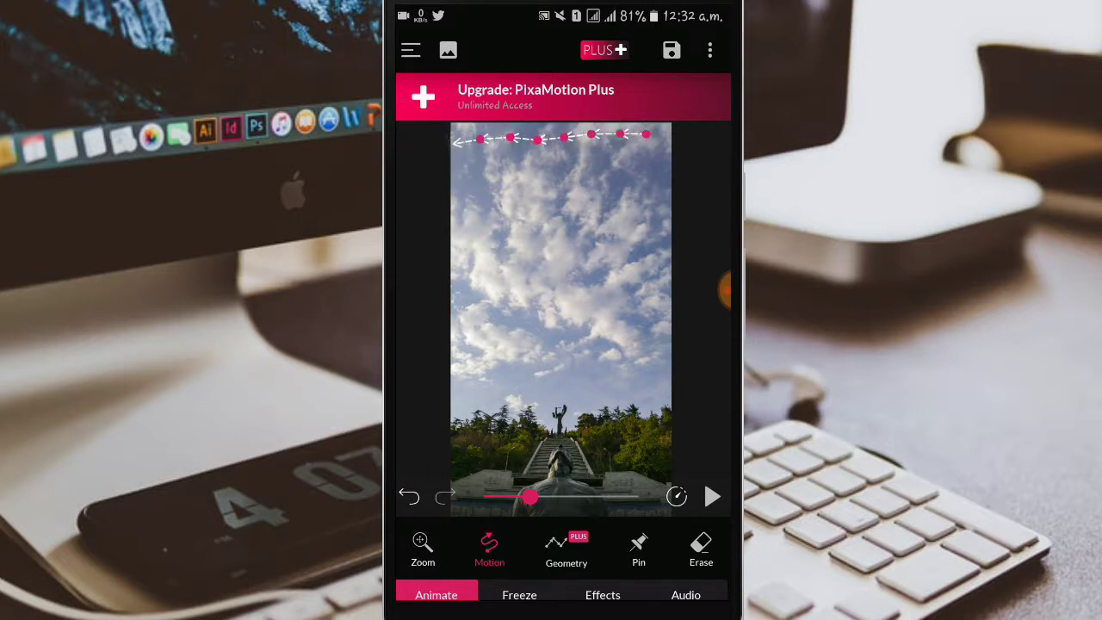
click(712, 496)
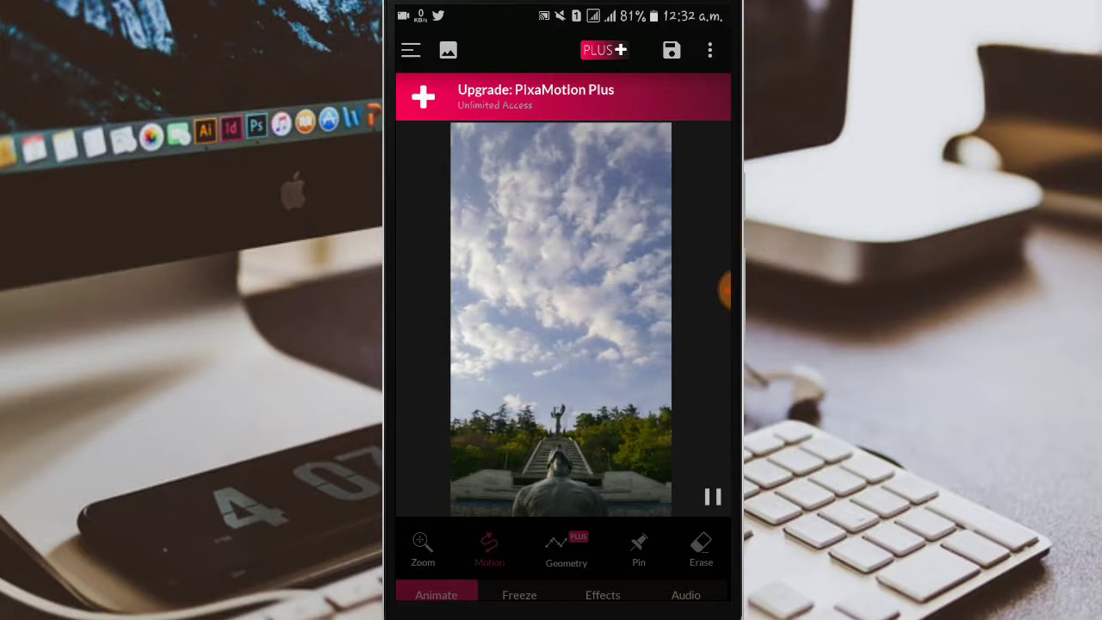
Step: Compare the Nostalgia, Lomo and Noir filters, previewing the Noir result
click(712, 497)
click(603, 595)
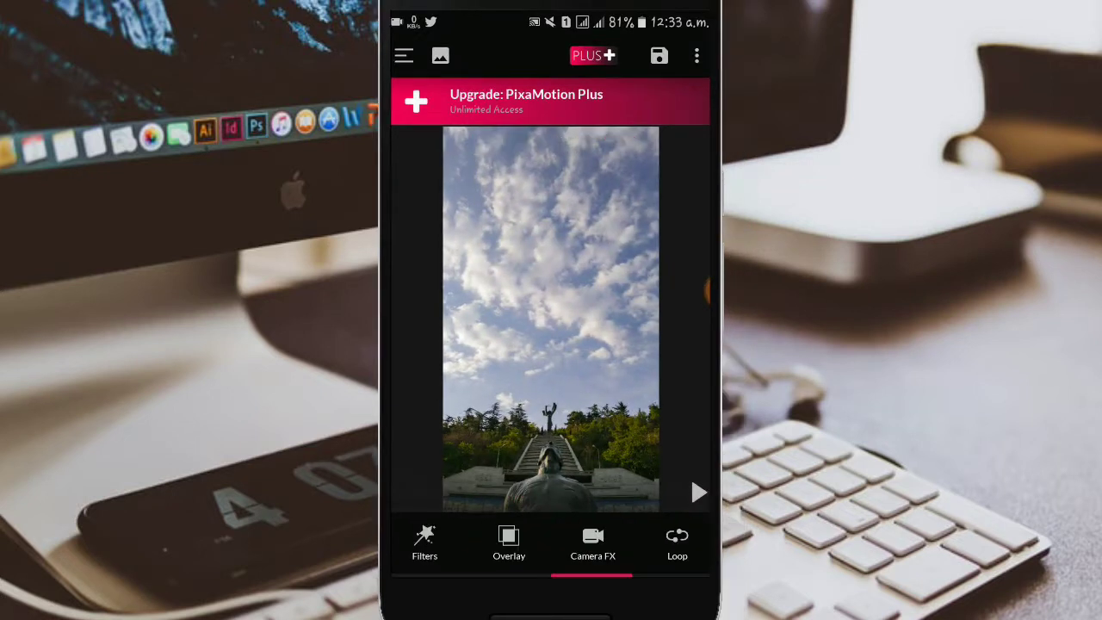
click(437, 545)
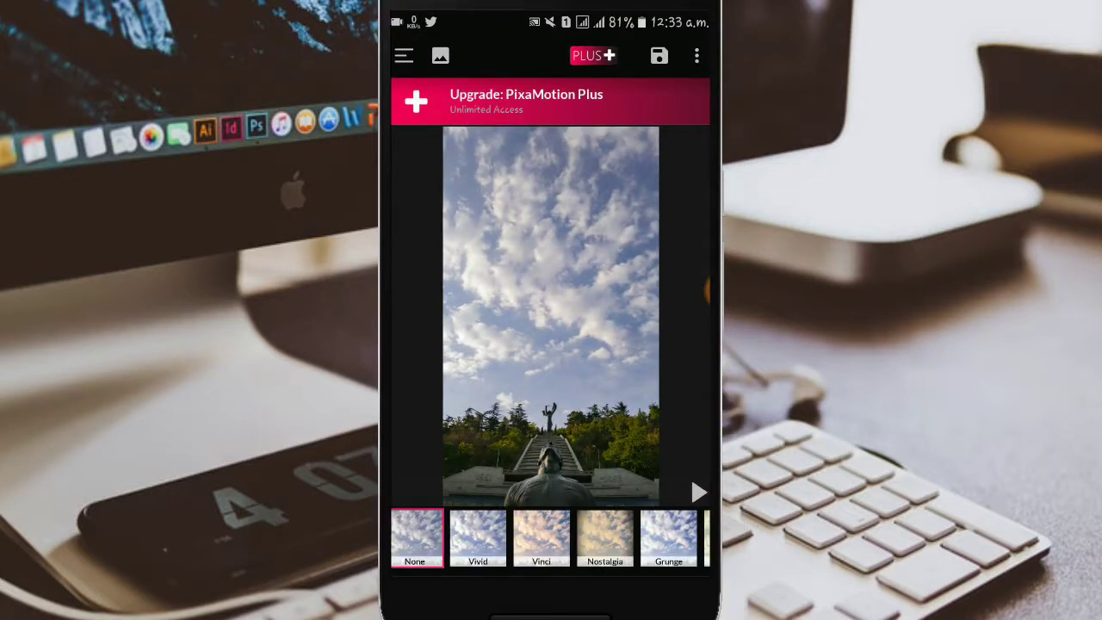
click(605, 538)
drag(655, 538, 508, 538)
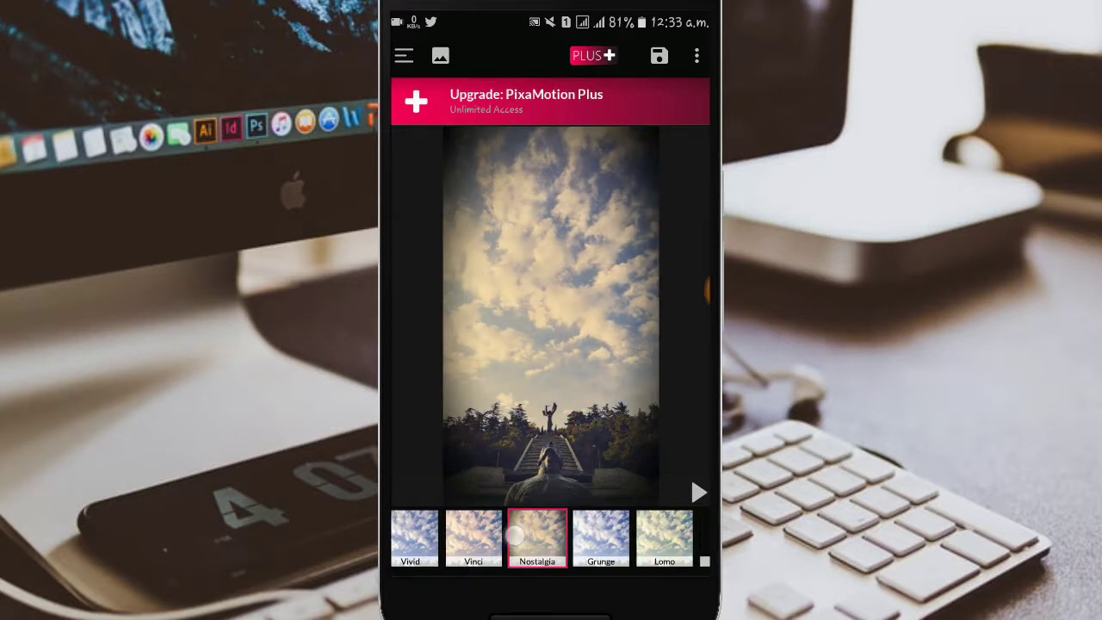
click(585, 538)
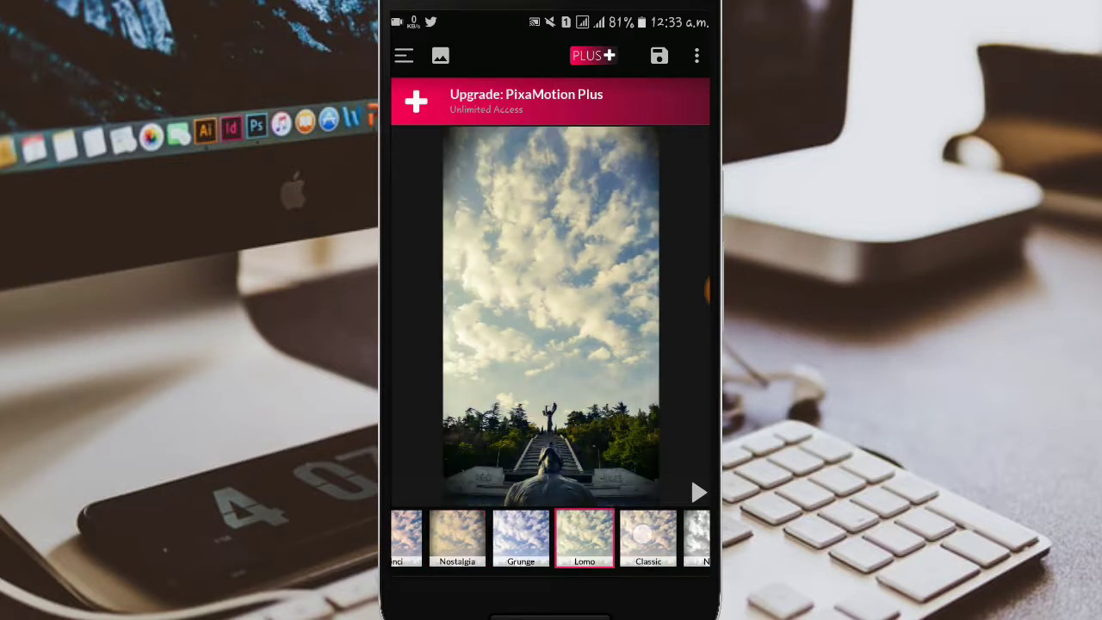
drag(620, 538, 513, 538)
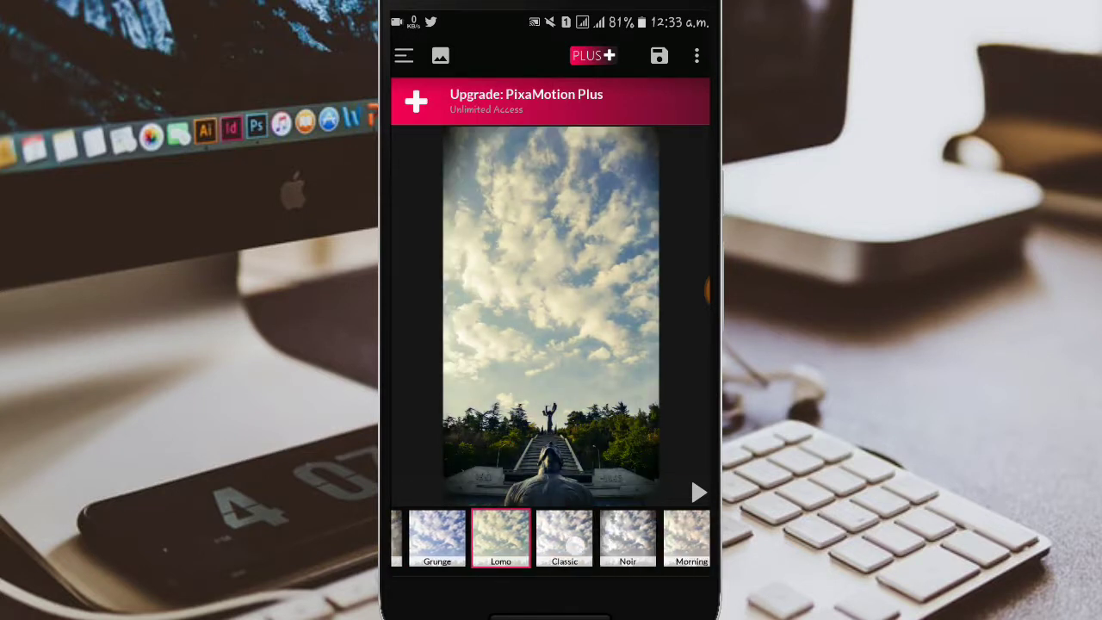
click(563, 538)
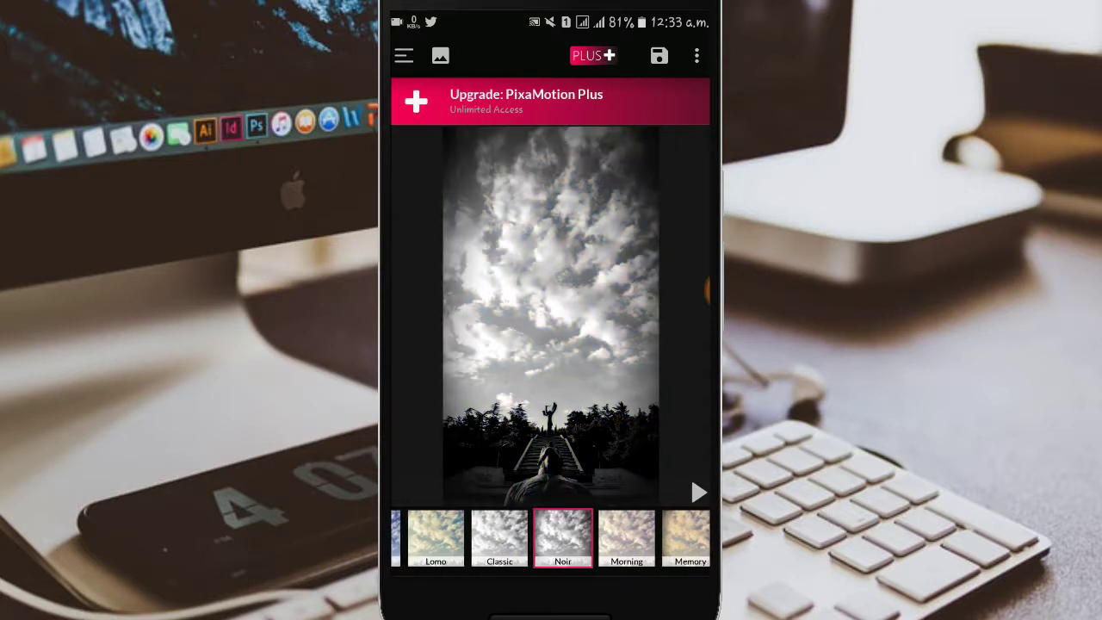
click(699, 492)
Step: Apply the Vivid filter and preview the animation
drag(447, 538, 680, 538)
click(477, 538)
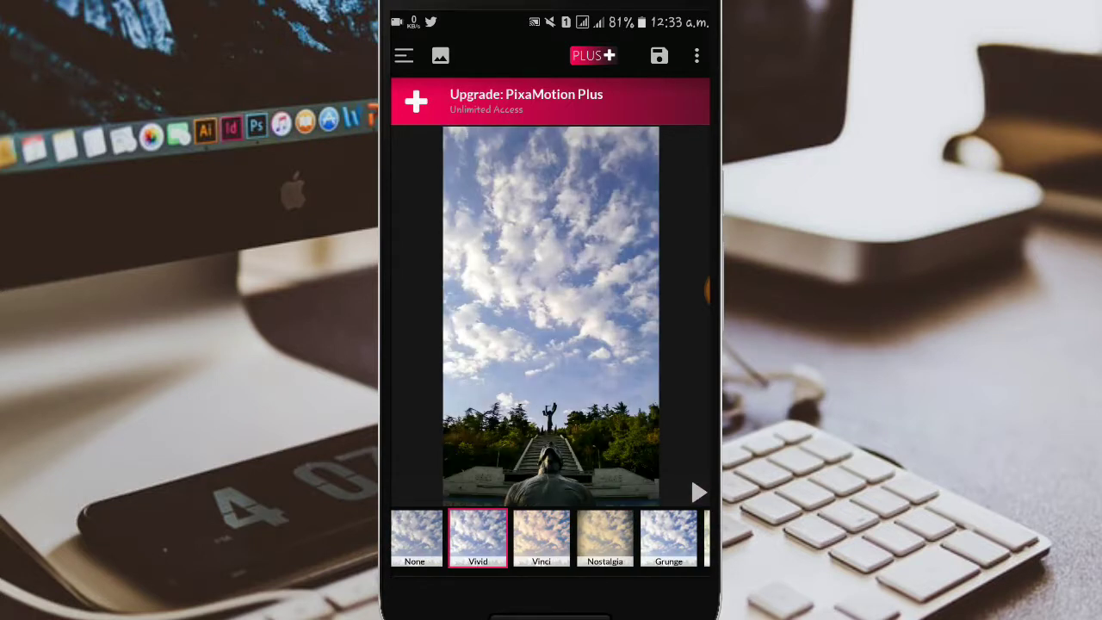
click(698, 492)
Step: Export the animation as a 12-second Video at 480p resolution
click(658, 55)
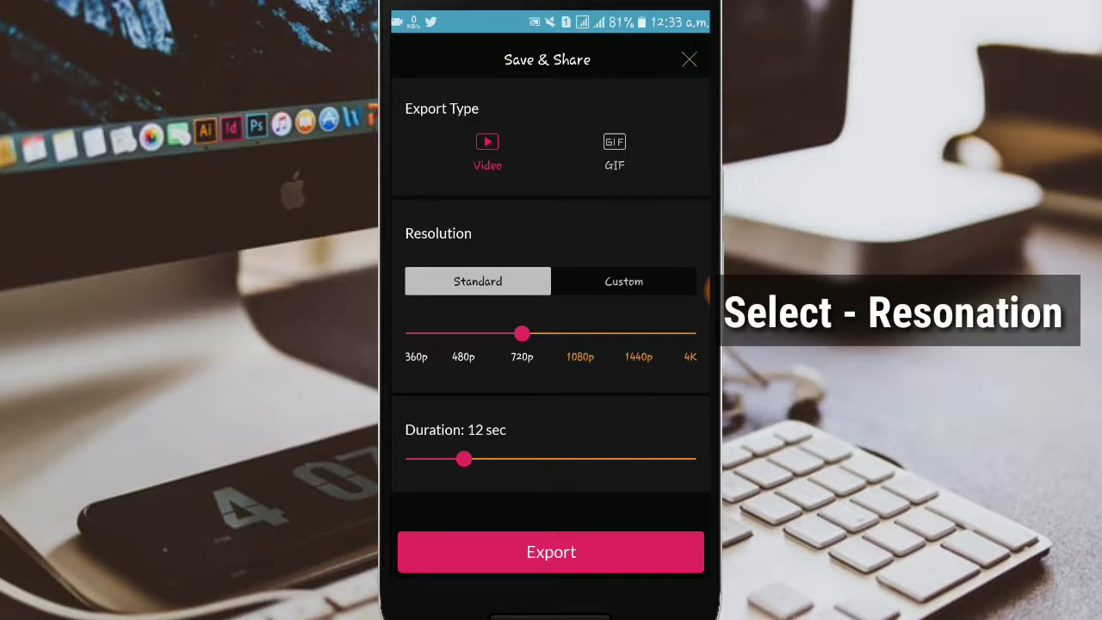
click(464, 333)
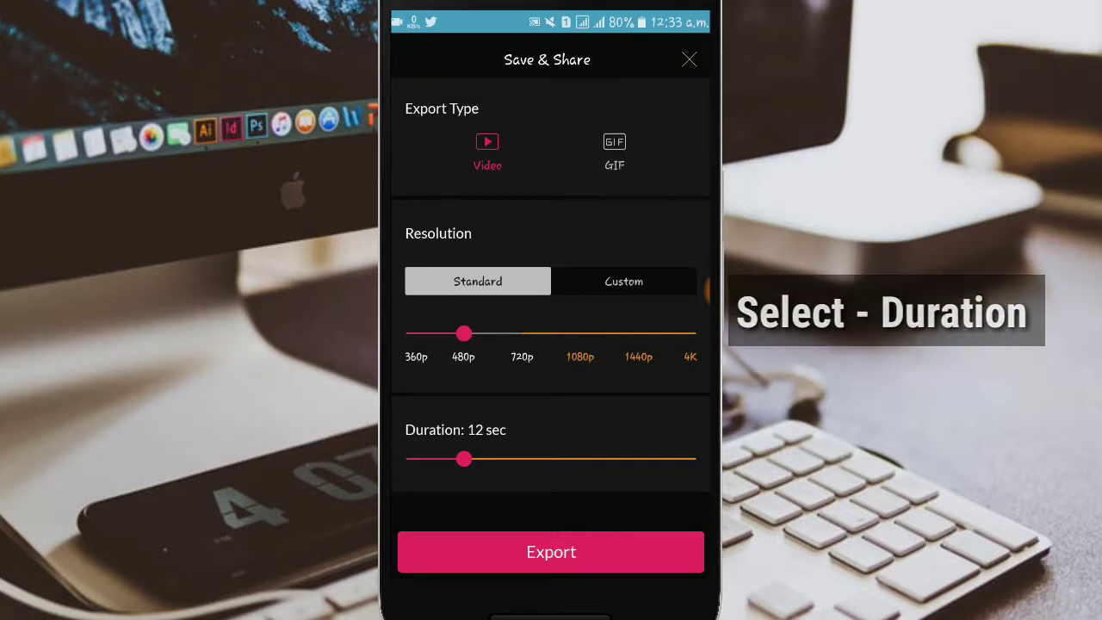
click(551, 552)
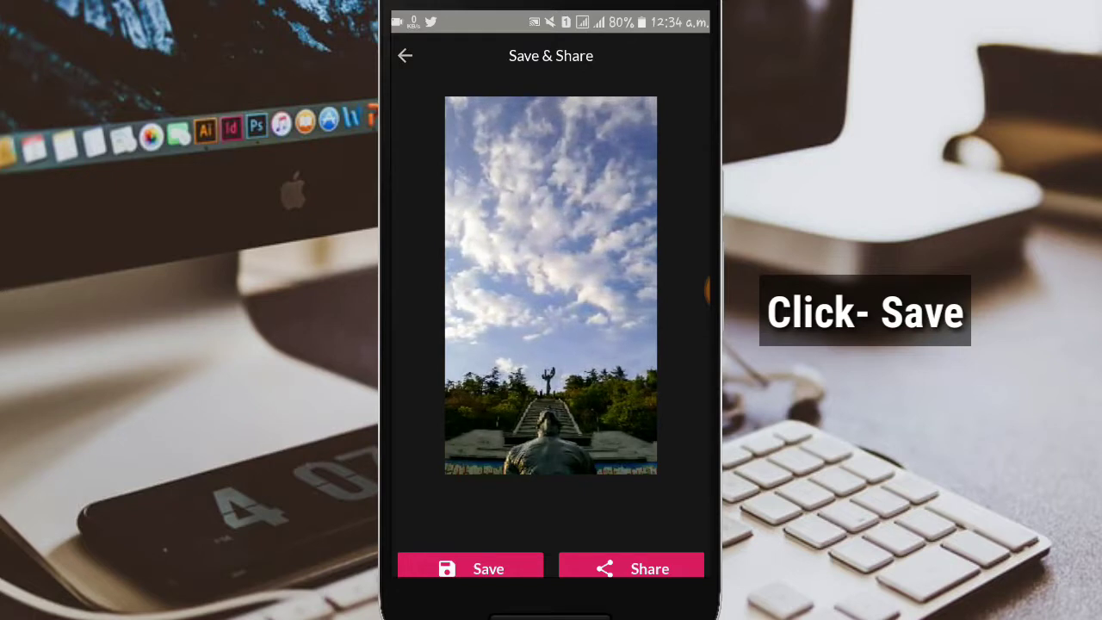
Step: Save the finished cloud-and-statue sky-motion clip to the phone's album from Save & Share
click(488, 568)
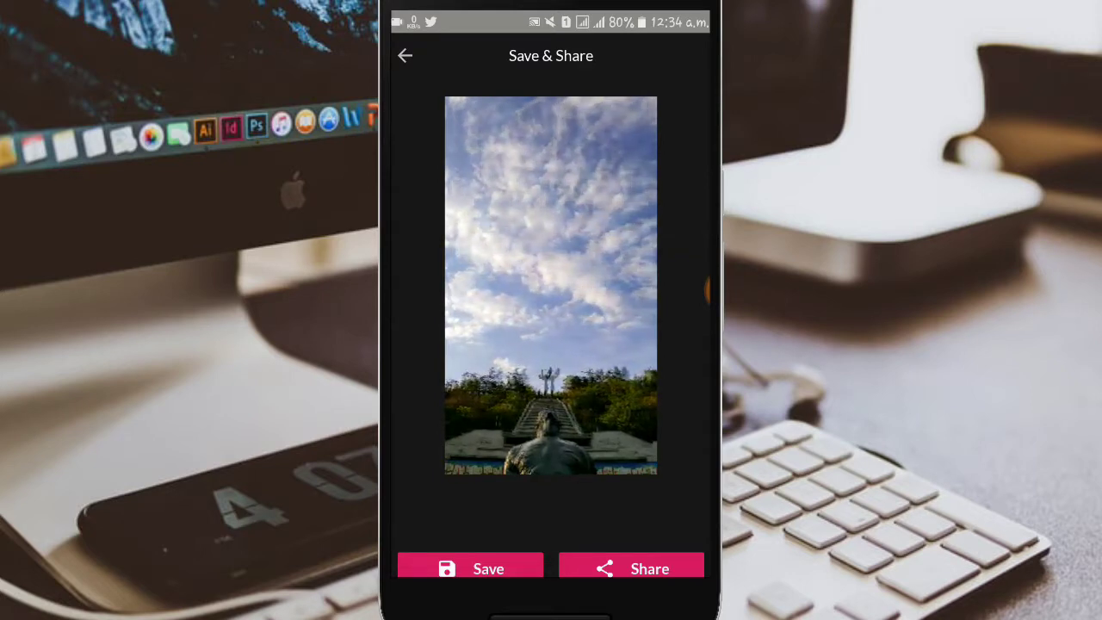
click(704, 290)
click(673, 244)
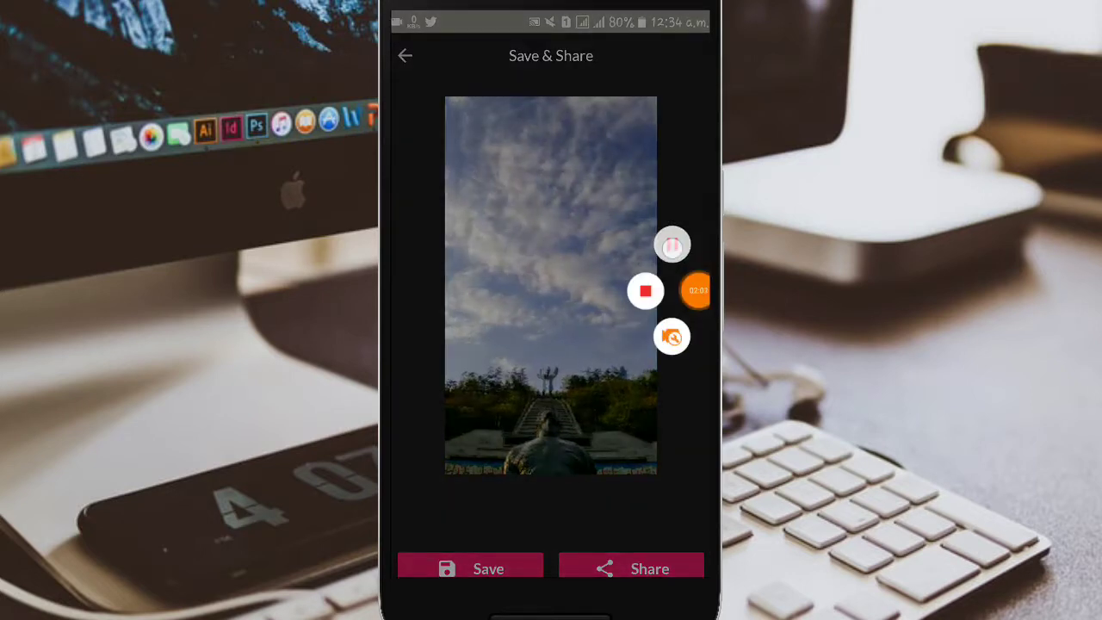